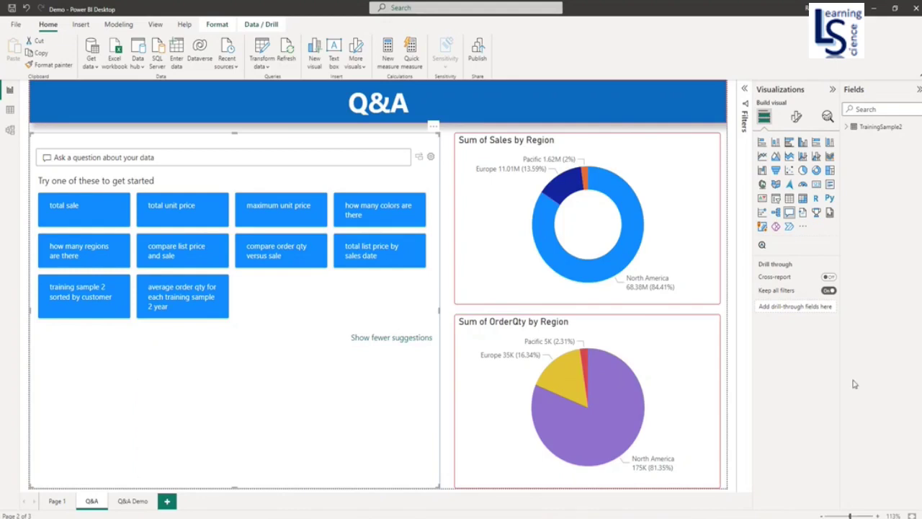
- Check the TrainingSample2 data rows in Data view, then return to Report view
left_click(9, 110)
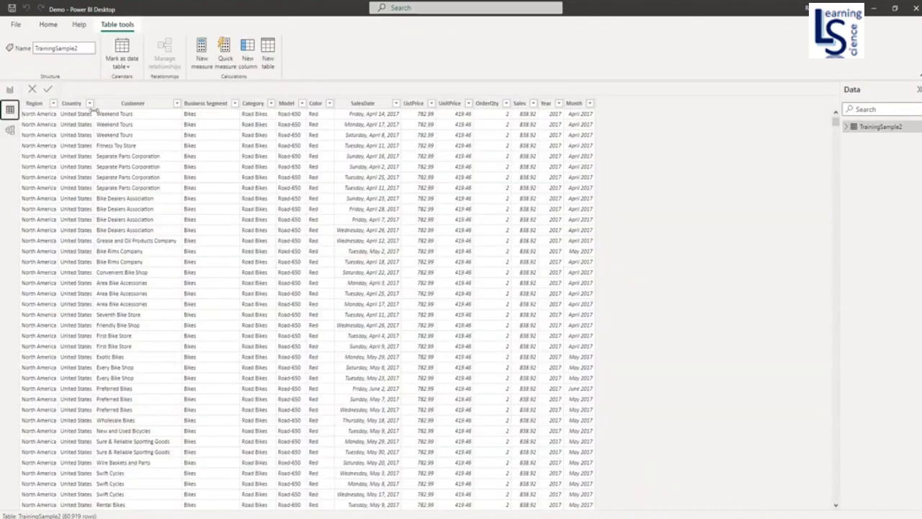
left_click(10, 90)
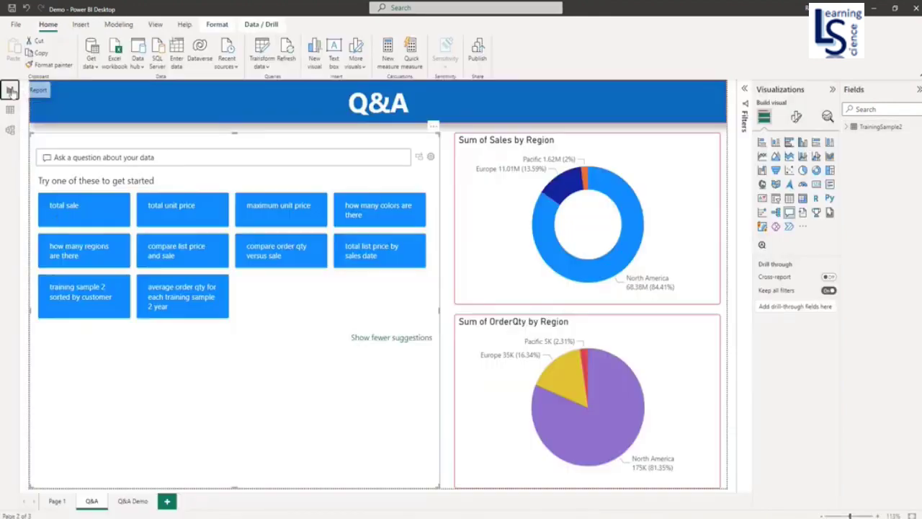
- Switch to the Q&A Demo page holding the Sales and OrderQty by Region charts
left_click(132, 503)
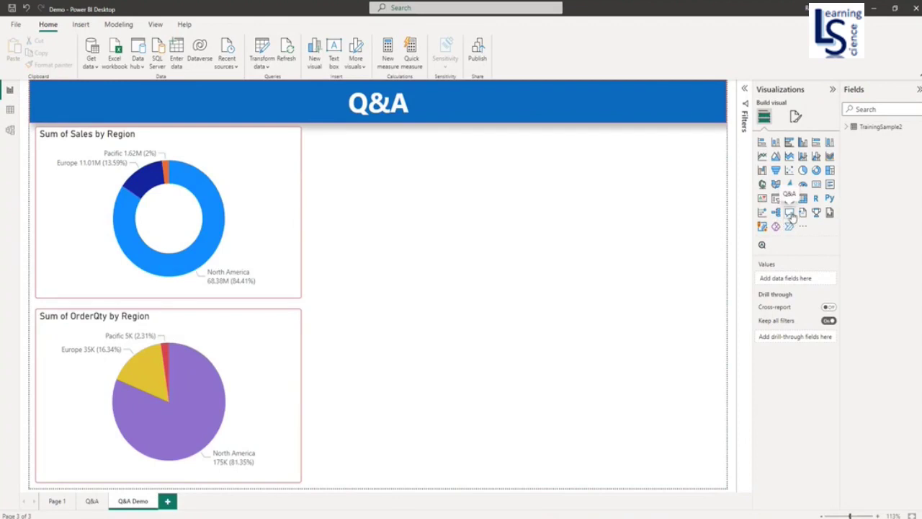
- Add a Q&A visual, stretch it down to the page bottom, and expand all suggested questions
left_click(790, 214)
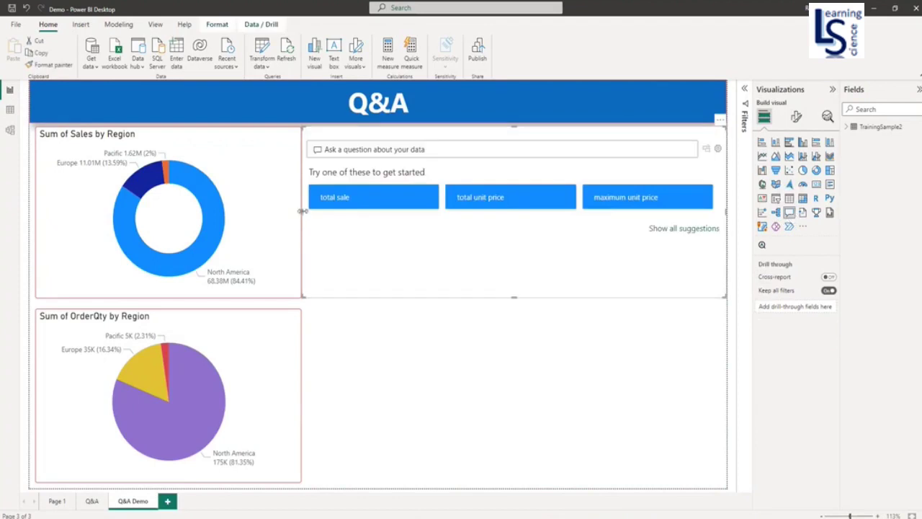
left_click_drag(302, 210, 307, 211)
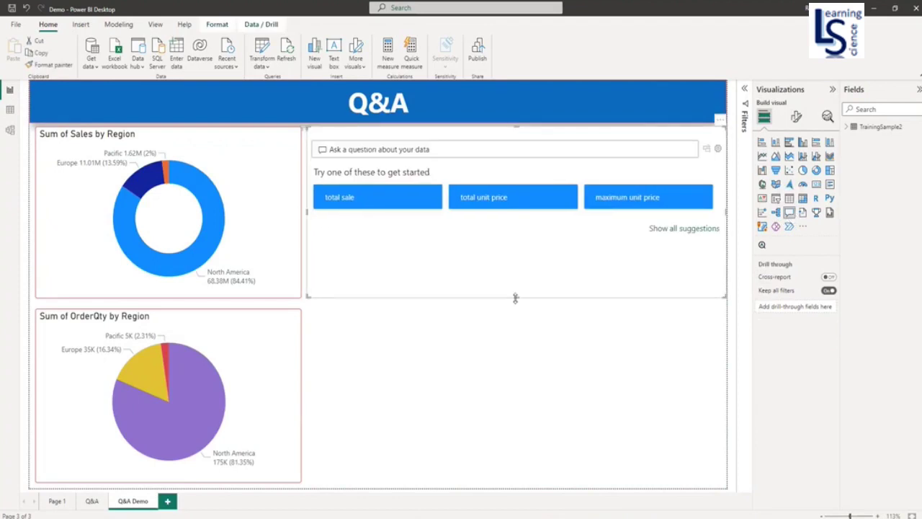
left_click_drag(515, 296, 518, 481)
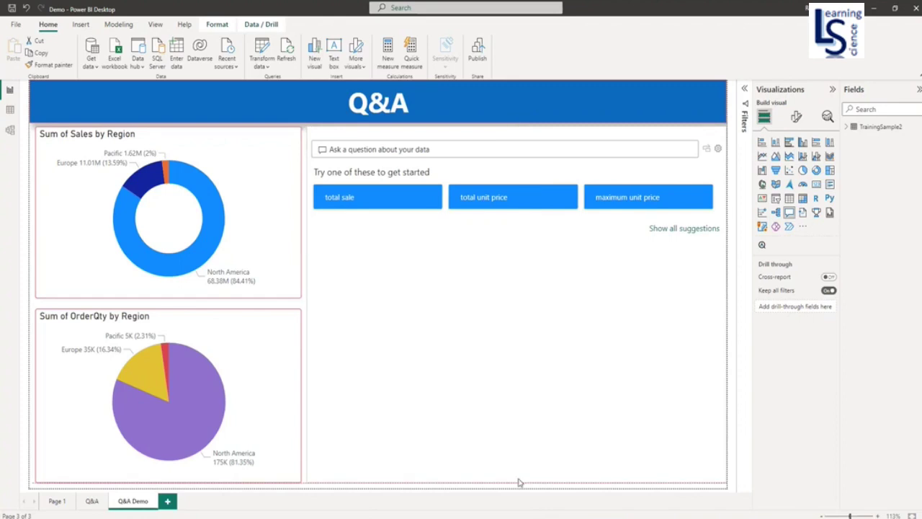
left_click(666, 228)
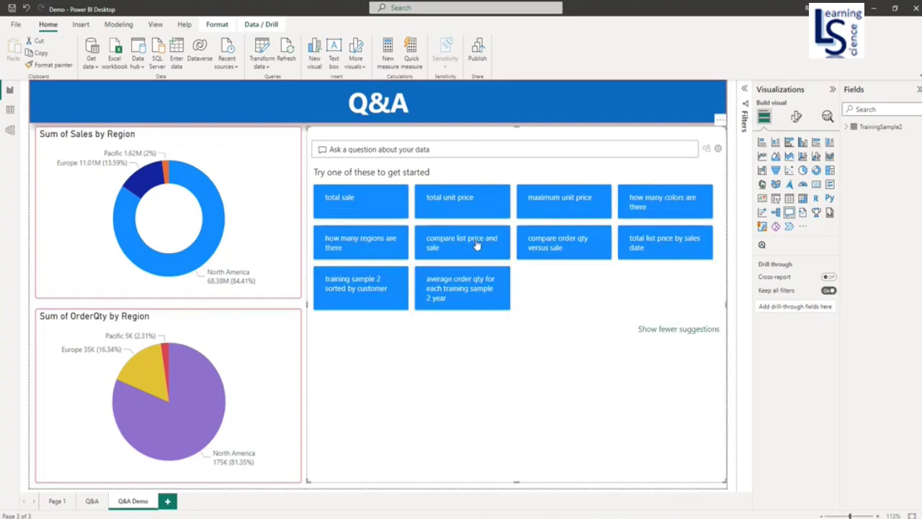
- Ask 'total sales by category' to get a Sum of Sales bar chart per category
left_click(355, 210)
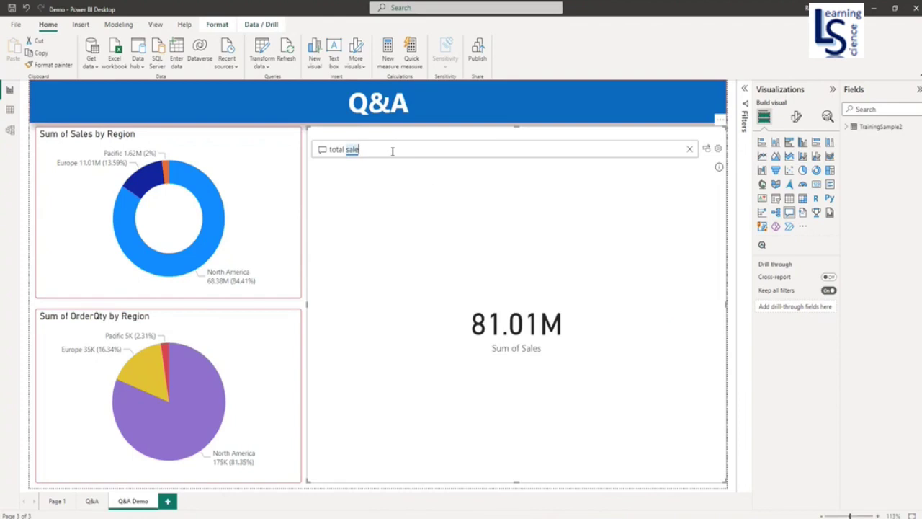
type("s by ca")
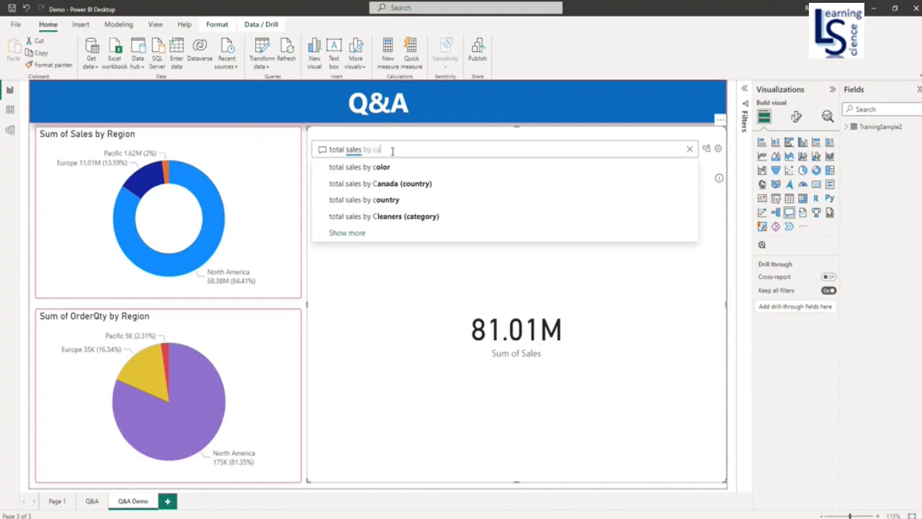
type("tegory")
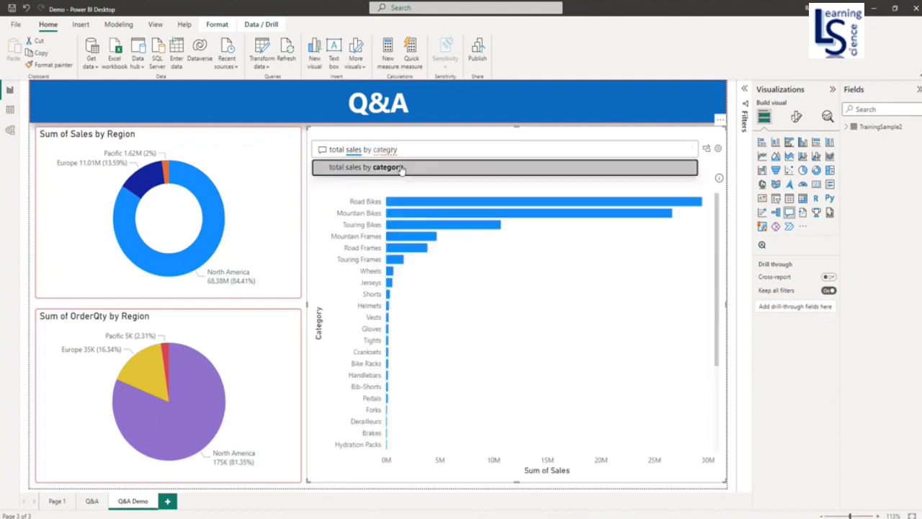
left_click(387, 167)
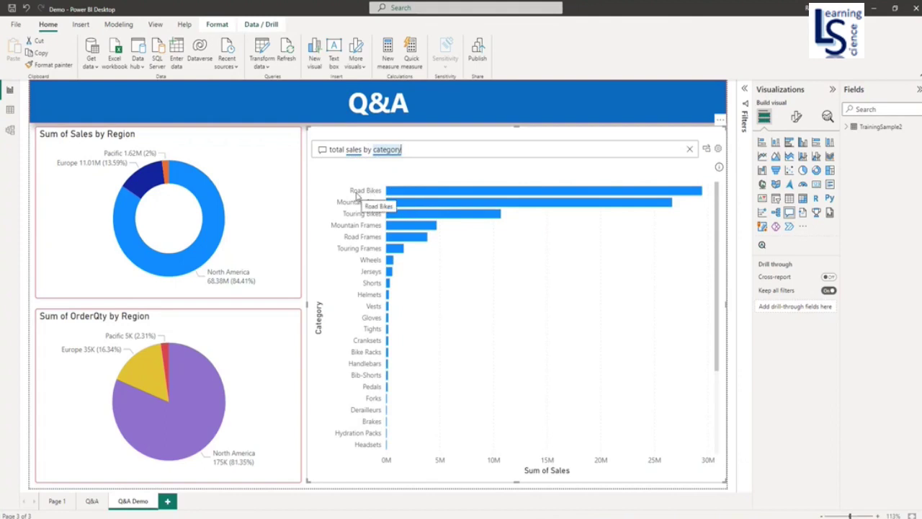
mouse_move(425, 196)
mouse_move(160, 182)
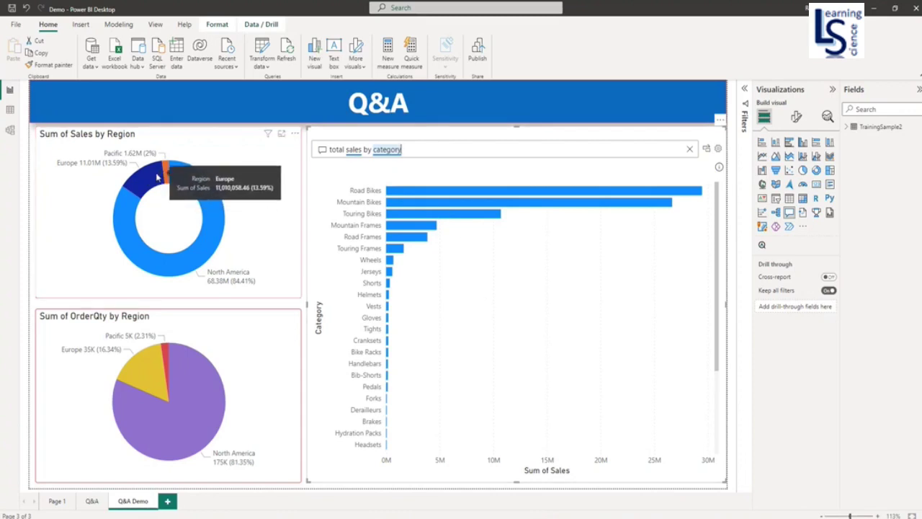
left_click(153, 180)
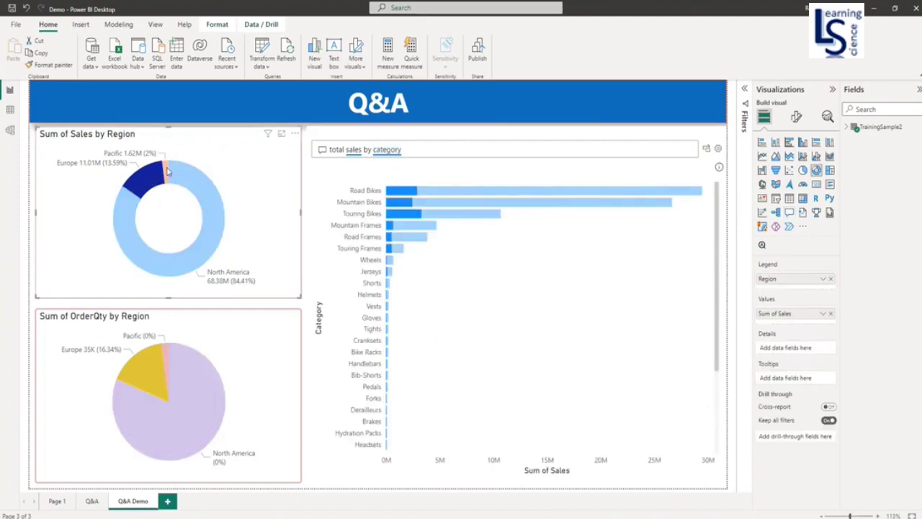
left_click(166, 170)
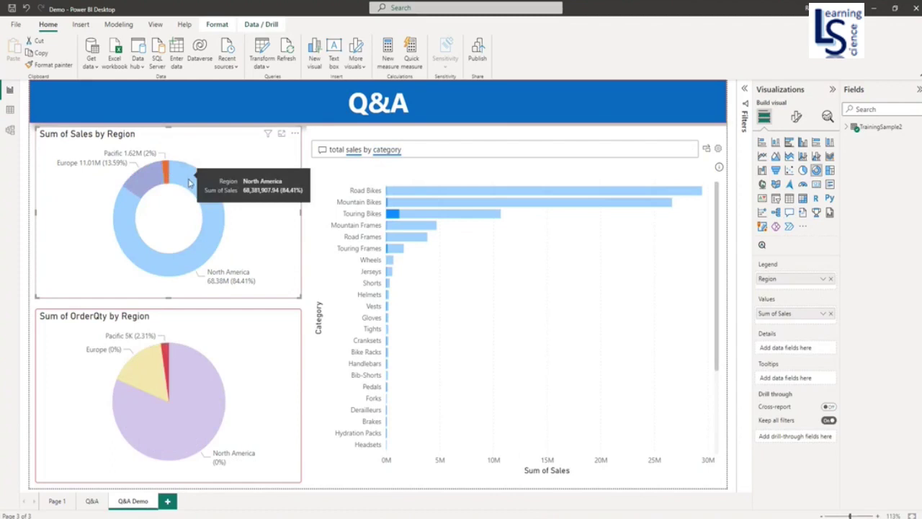
left_click(189, 183)
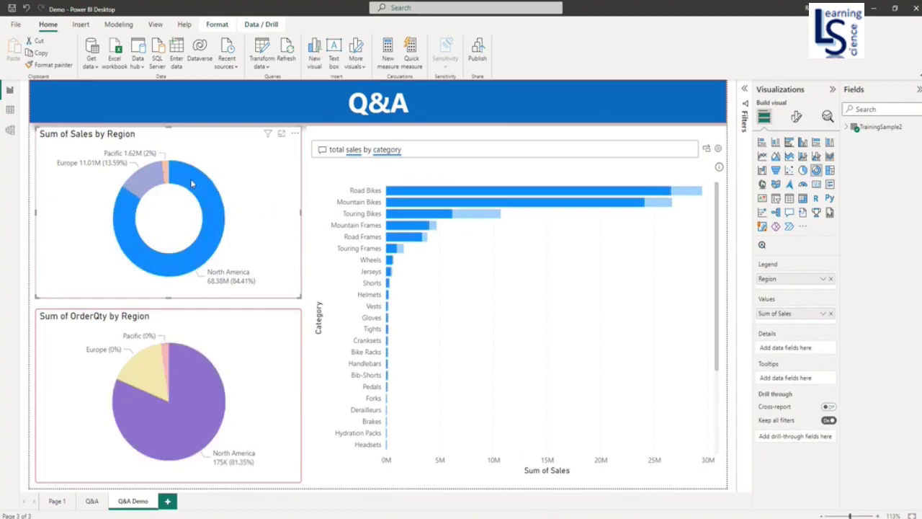
left_click(191, 184)
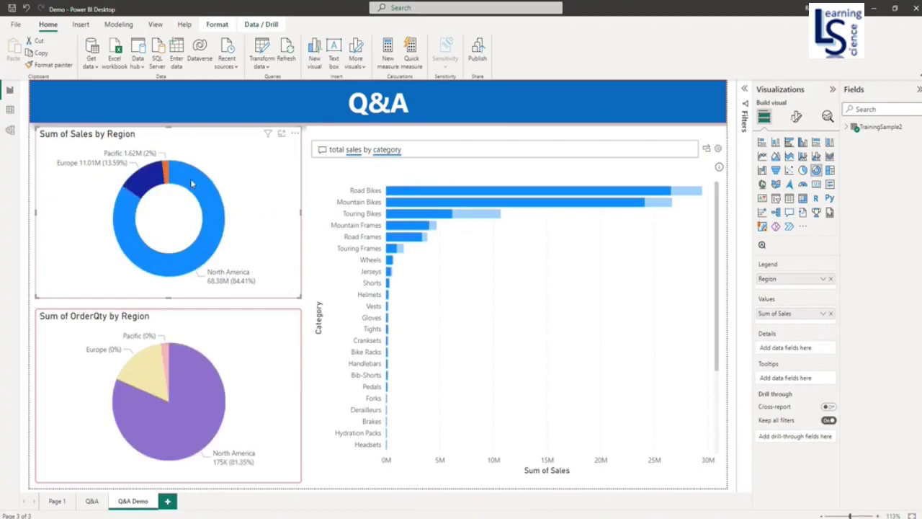
- Change the Q&A question from 'by category' to 'by year'
left_click(420, 151)
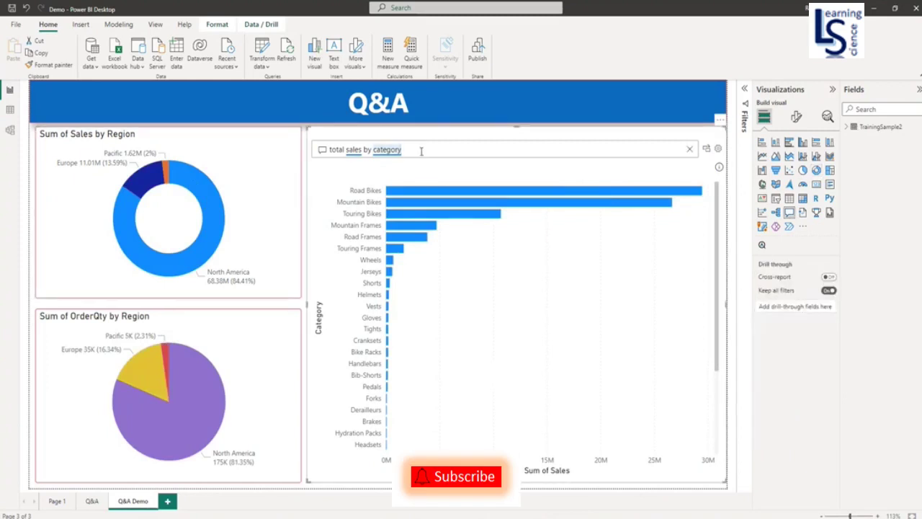
key("BackSpace")
key("BackSpace")
key("BackSpace")
key("BackSpace")
key("BackSpace")
key("BackSpace")
key("BackSpace")
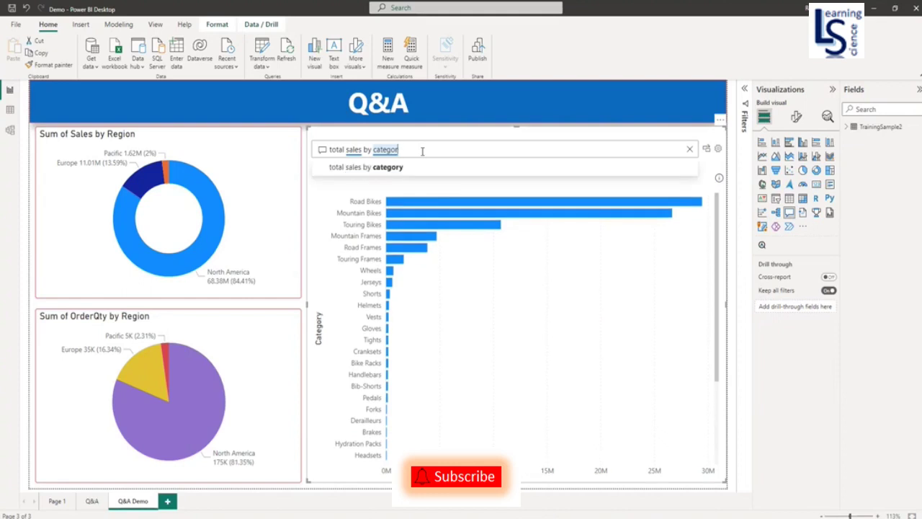
key("BackSpace")
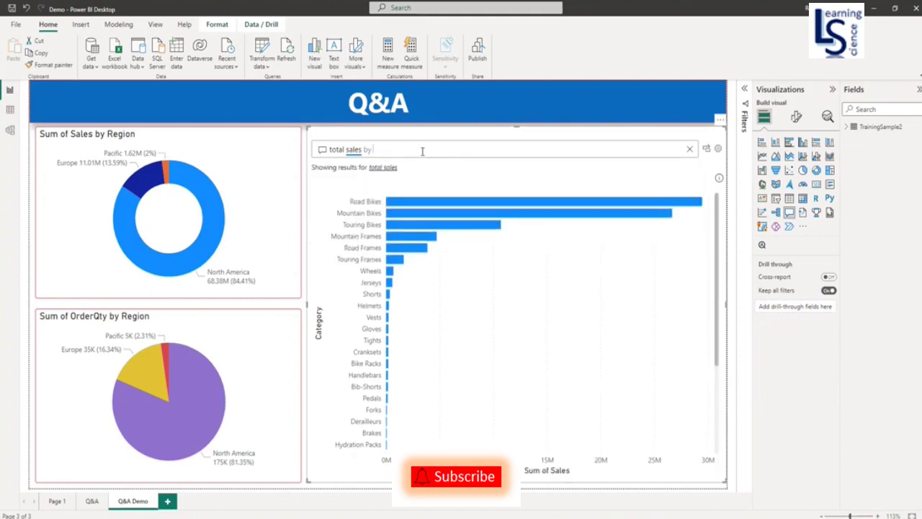
type("year")
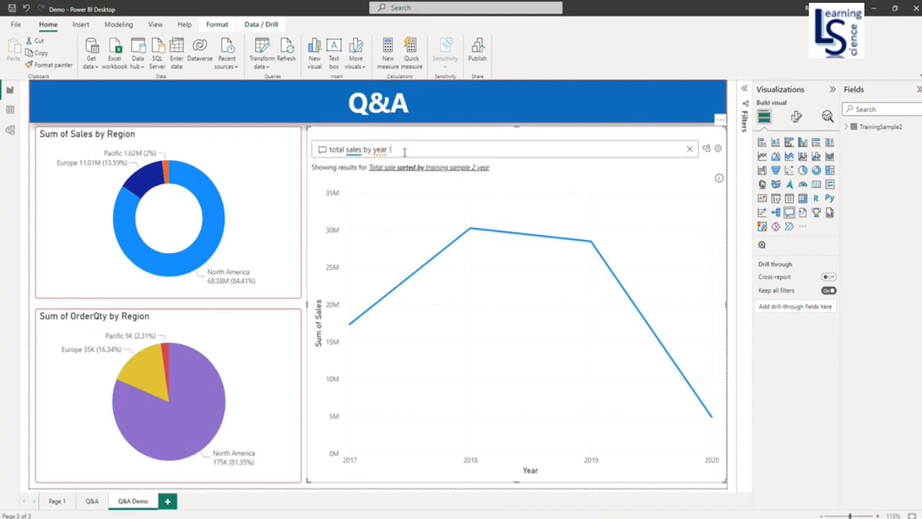
- Ask 'total sales by year table' to show the yearly Sum of Sales table totalling 81,014,827.02
type("le")
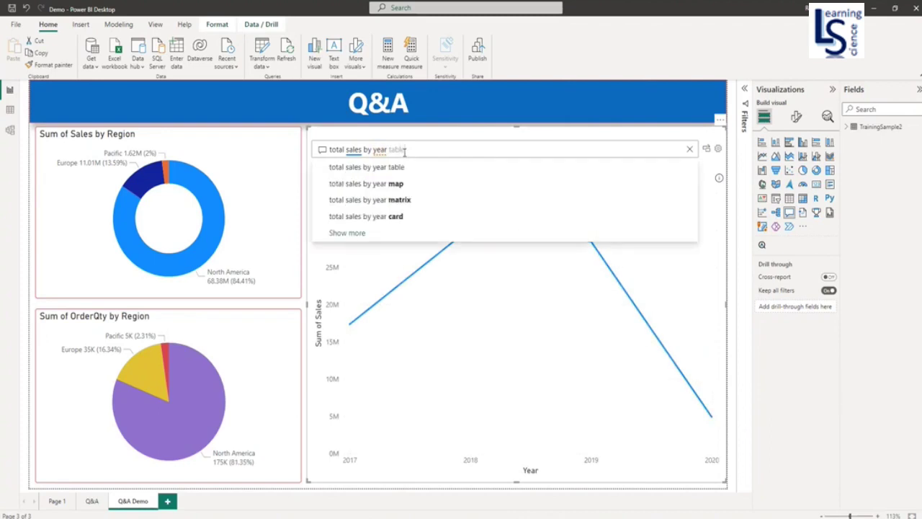
left_click(394, 167)
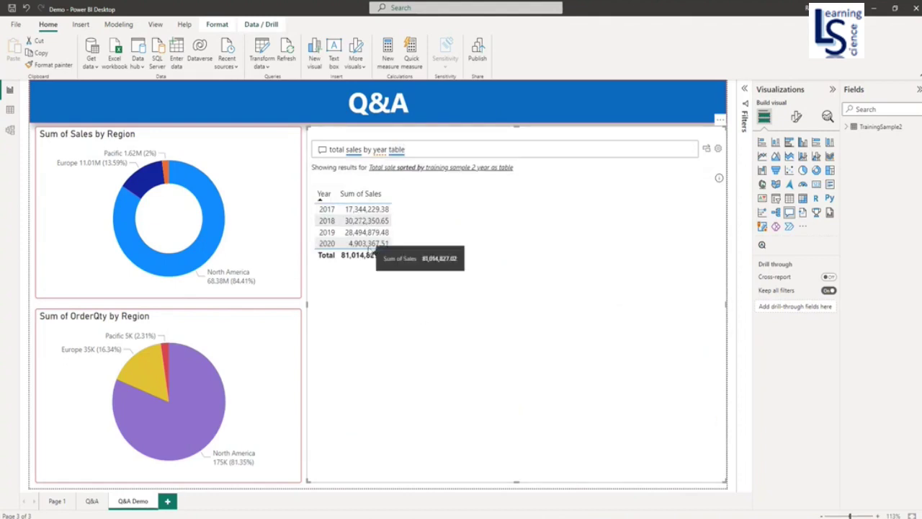
double_click(419, 146)
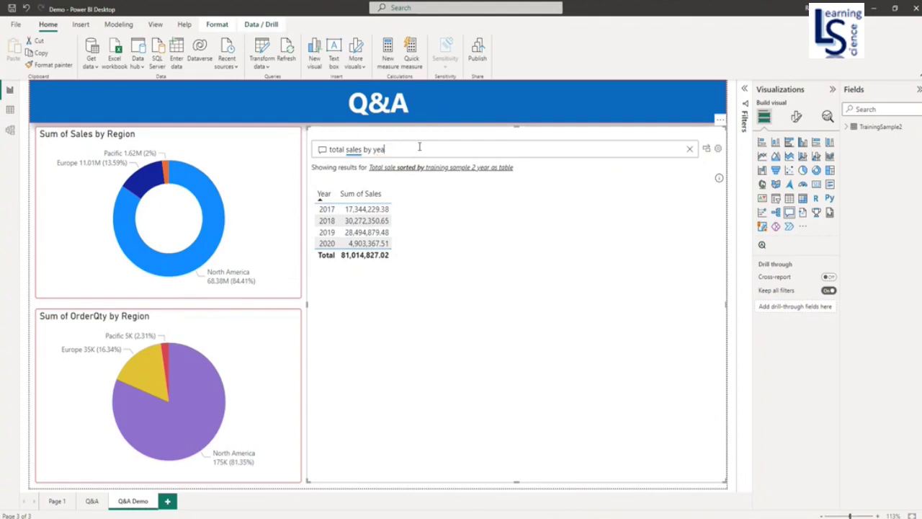
- Change the question to 'total sales by cuntry' to chart sales per country
key("BackSpace")
key("BackSpace")
key("BackSpace")
key("BackSpace")
key("BackSpace")
key("BackSpace")
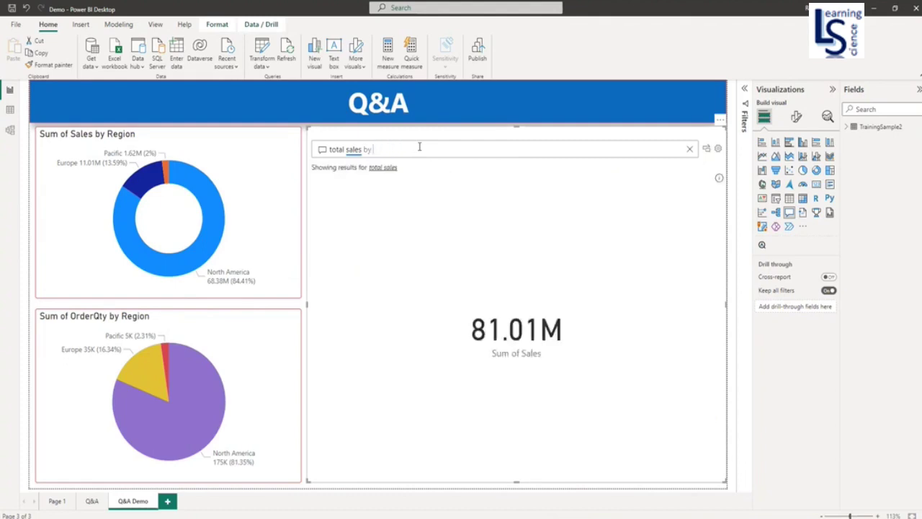
type("by cuntr")
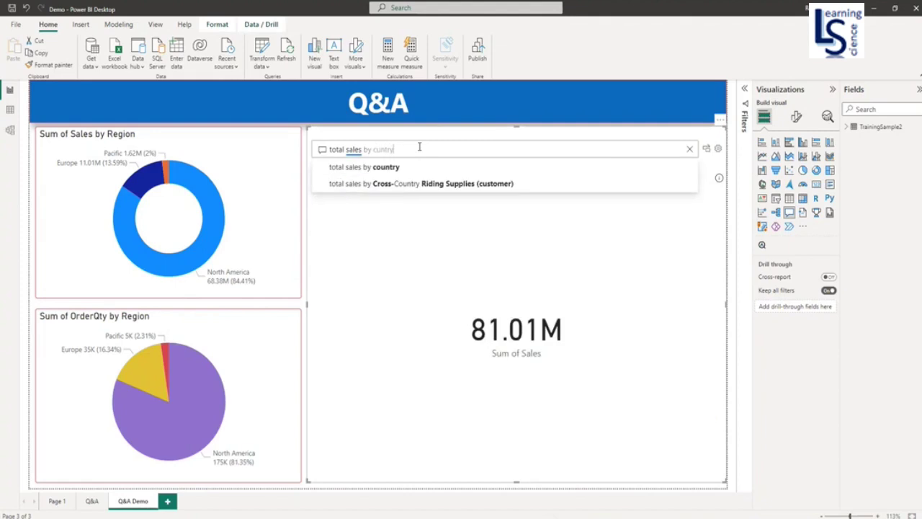
type("y")
key("Return")
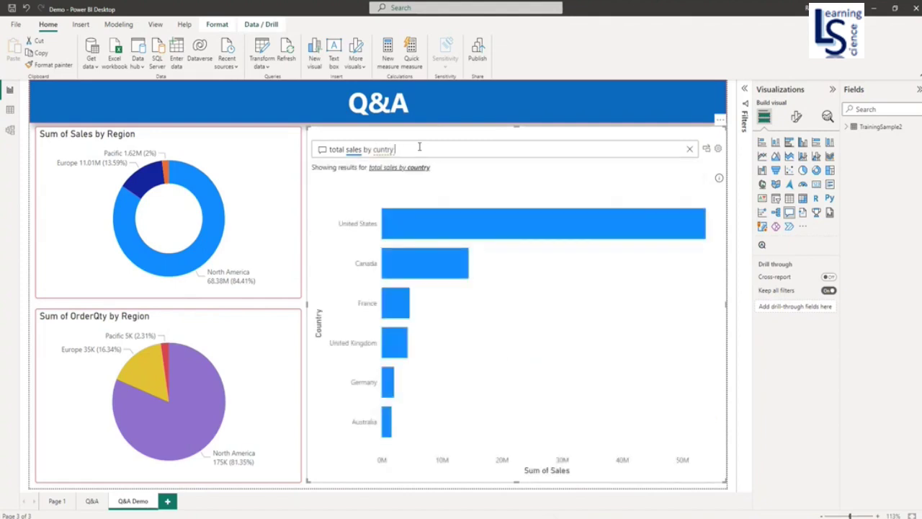
- Append 'map' to preview country sales on a map, then remove it to restore the bar chart
type("ma")
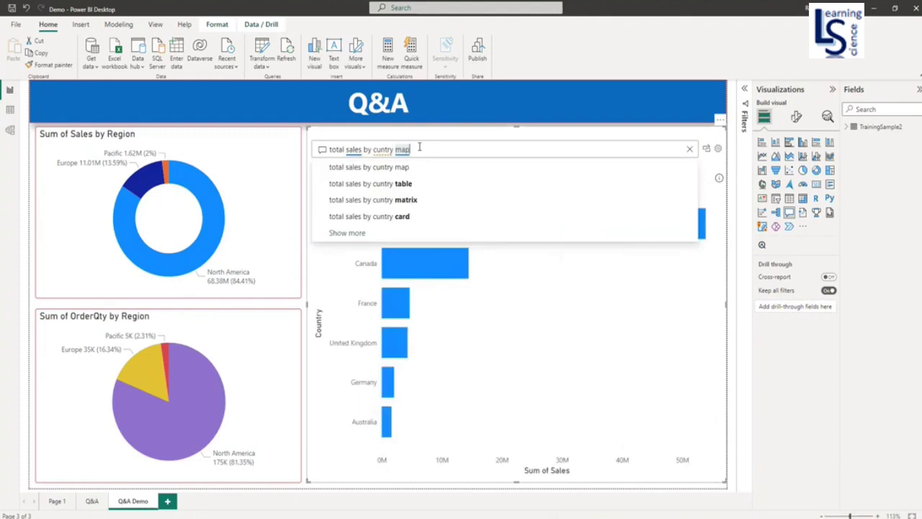
type("p")
key("Return")
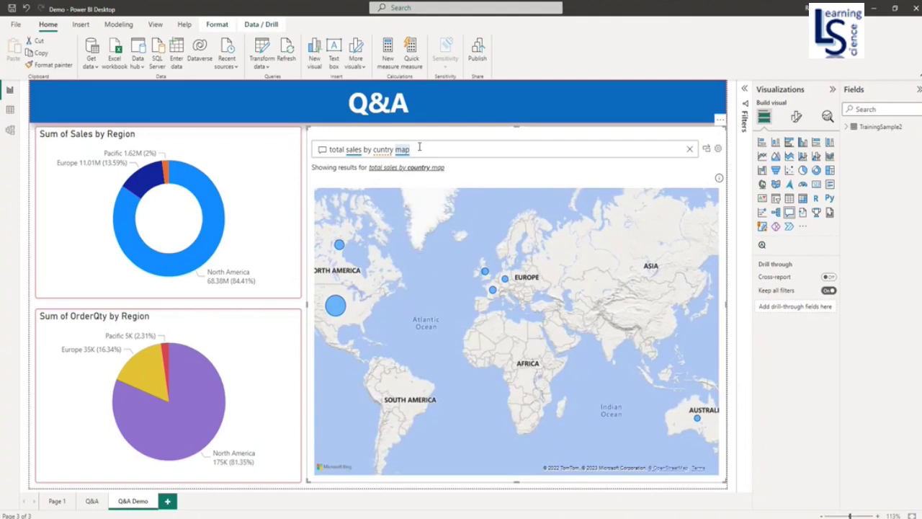
mouse_move(340, 308)
key("BackSpace")
key("BackSpace")
key("BackSpace")
key("BackSpace")
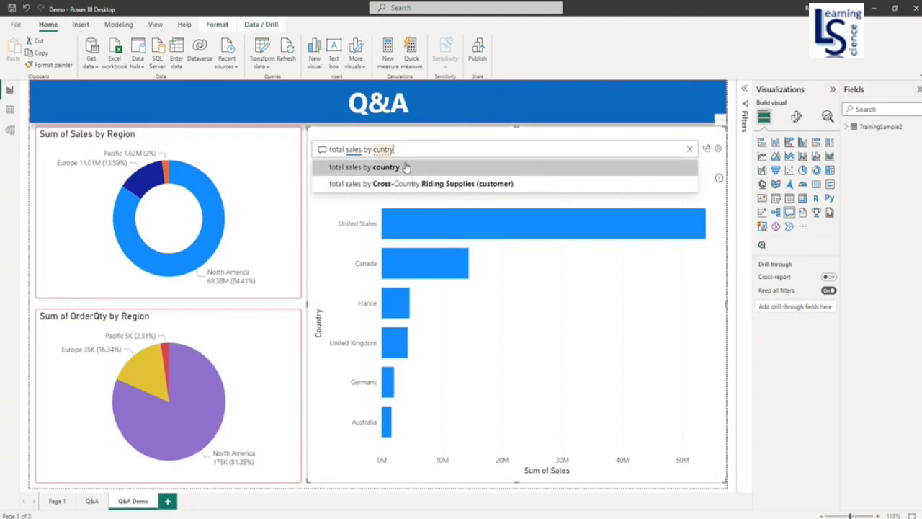
- Use the corrected 'total sales by country' question and add category to it
left_click(404, 167)
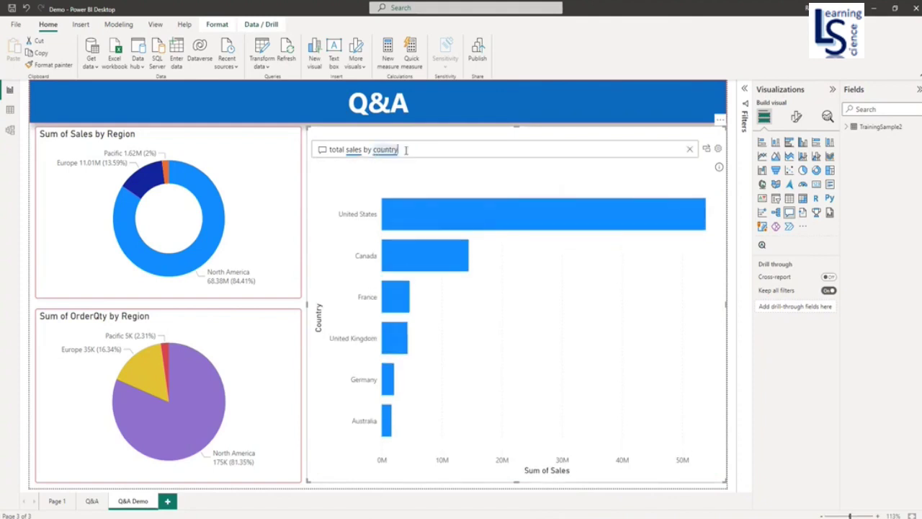
type(".")
type("category")
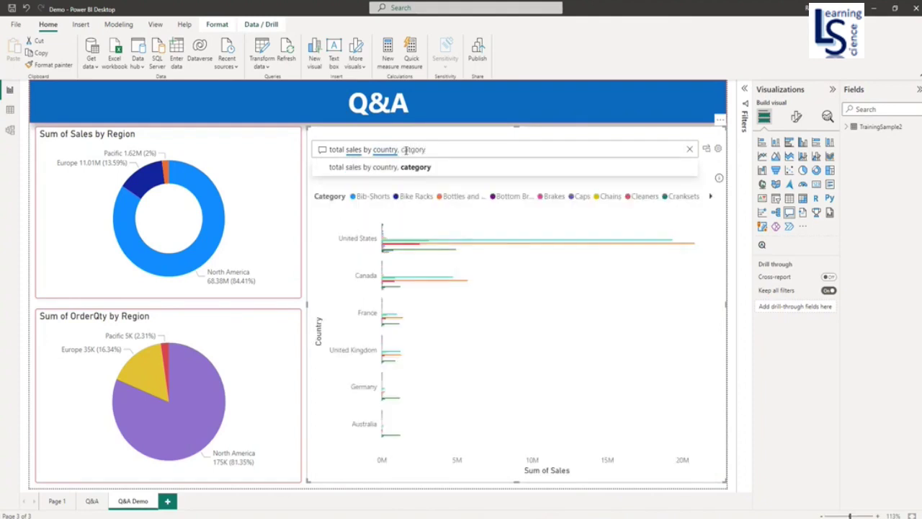
key("Down")
key("Return")
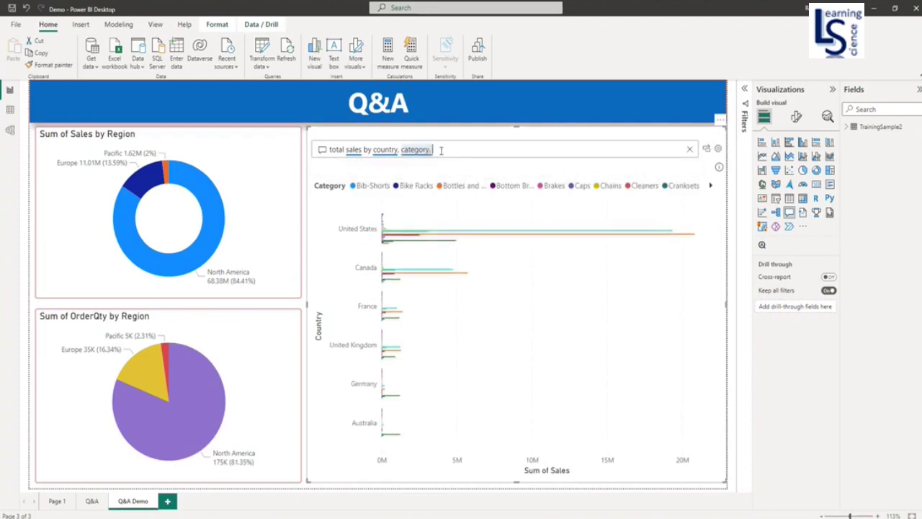
- Extend the question with model and color: 'total sales by country, category, model, color'
type(", model")
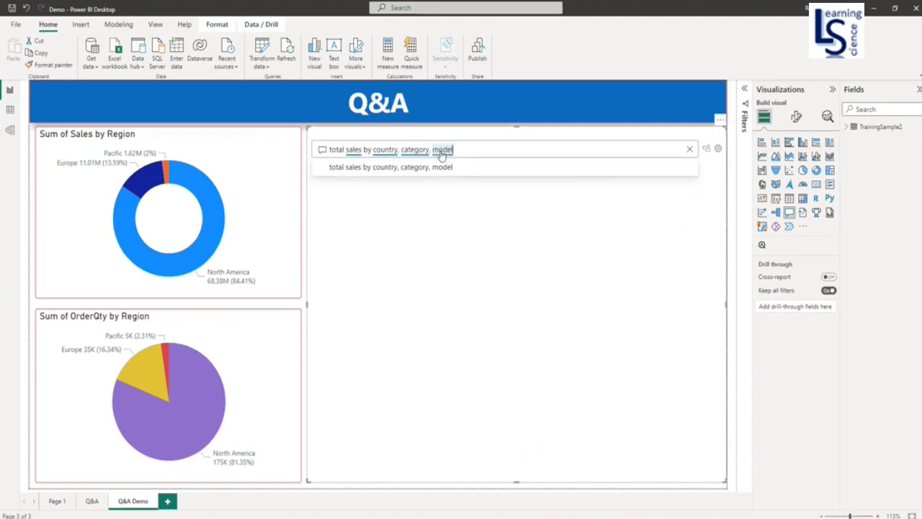
key("Down")
key("Return")
double_click(466, 149)
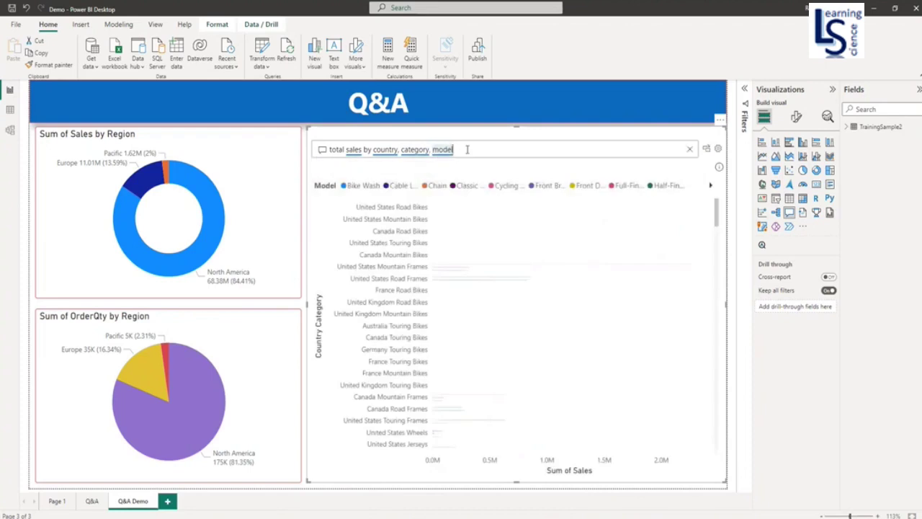
type(",colo")
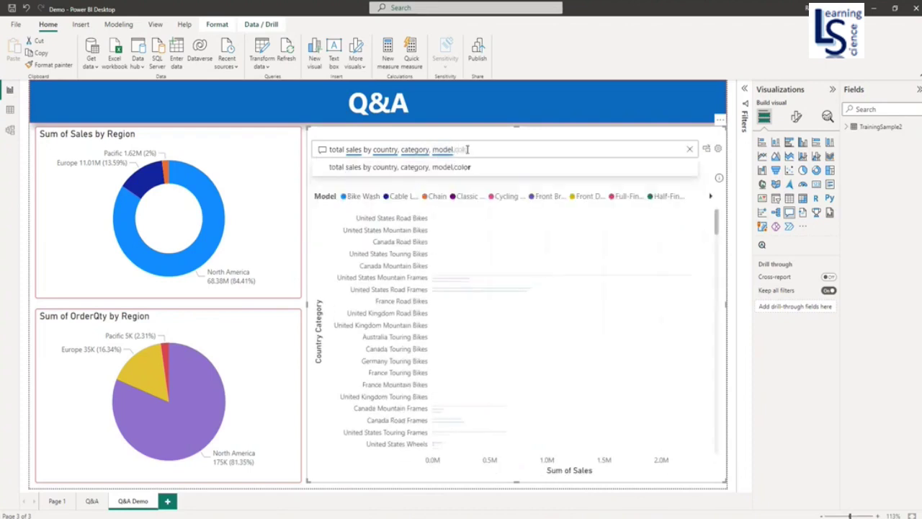
left_click(464, 167)
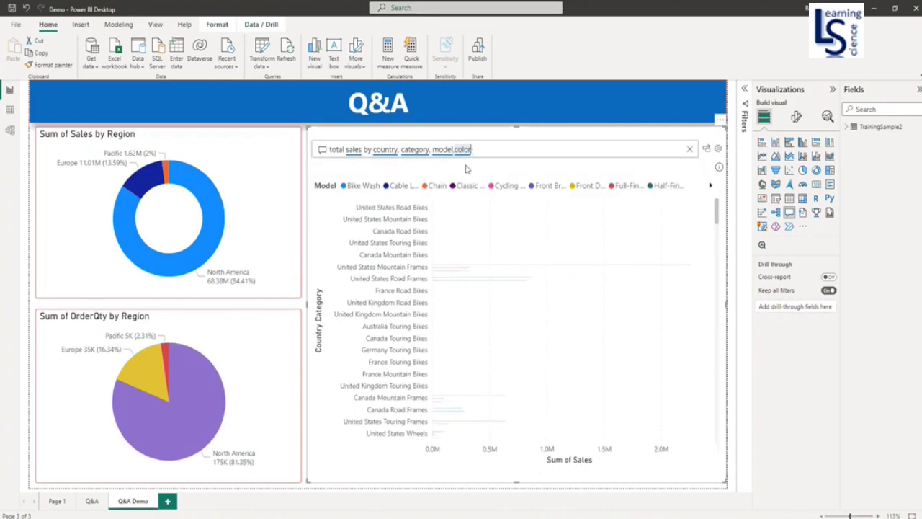
- Expand United States in the Q&A table and cross-filter the region charts to Mountain Bikes
left_click(462, 153)
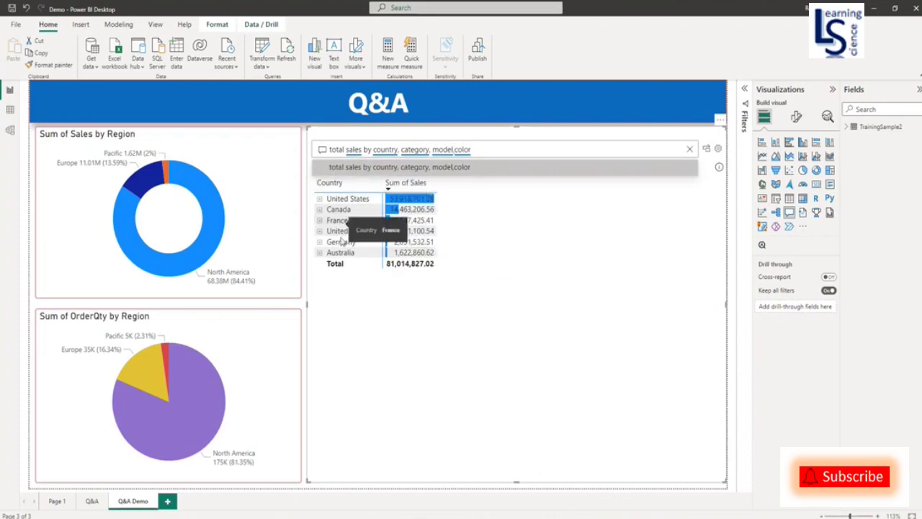
left_click(319, 200)
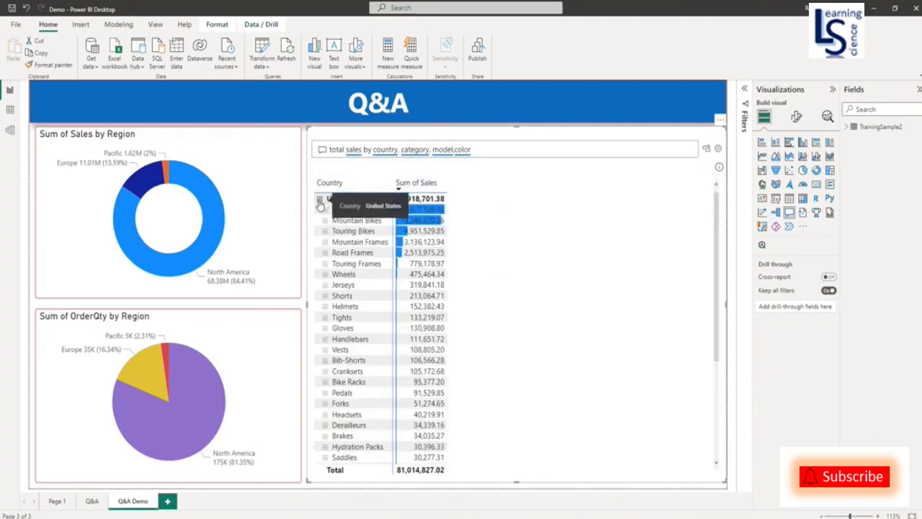
left_click(326, 222)
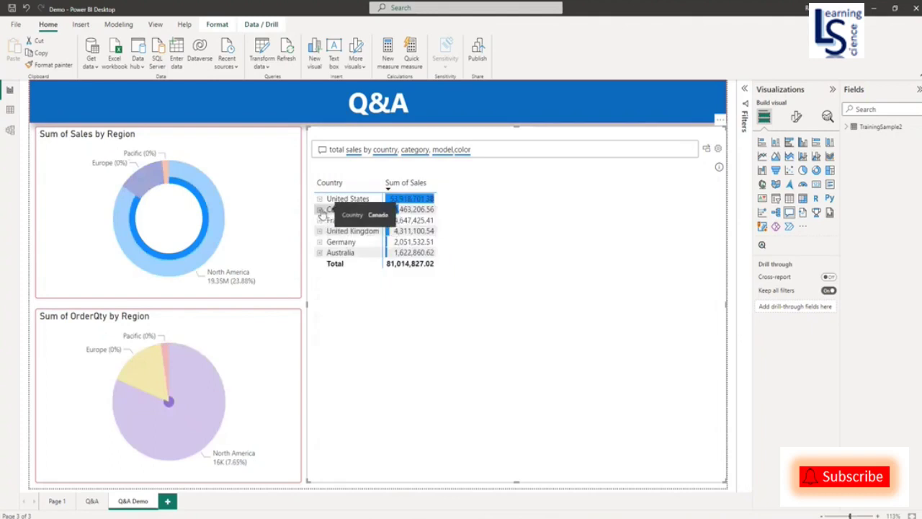
- Drill Canada's Road Bikes down to Road-250's Black and Red rows, briefly cross-filtering on Road-250
left_click(319, 208)
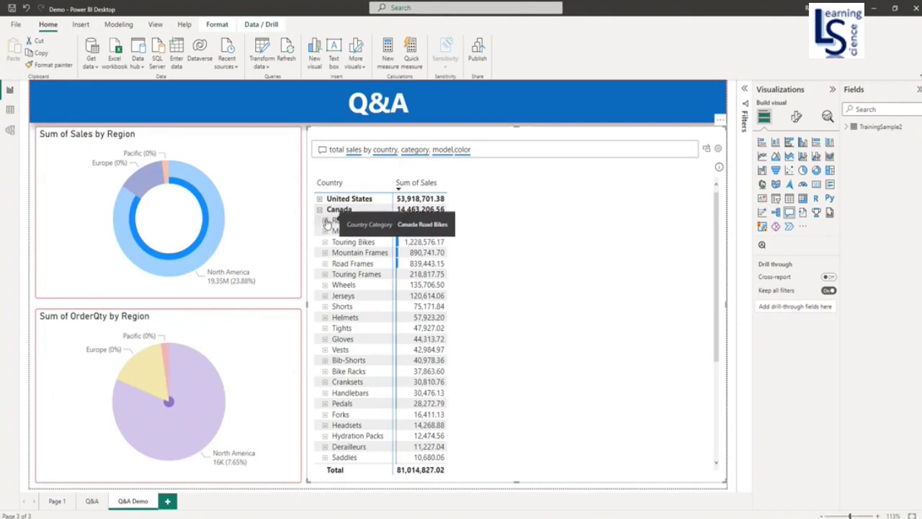
left_click(324, 220)
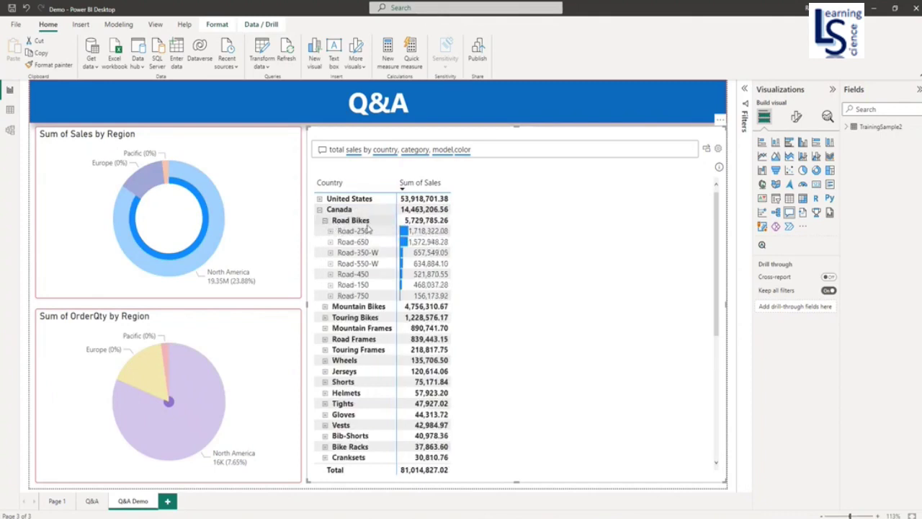
left_click(329, 231)
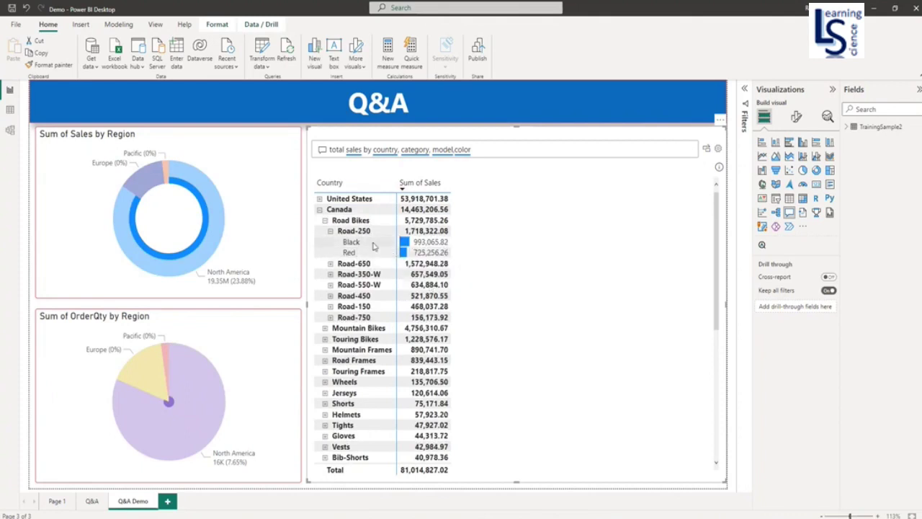
left_click(361, 235)
left_click(363, 236)
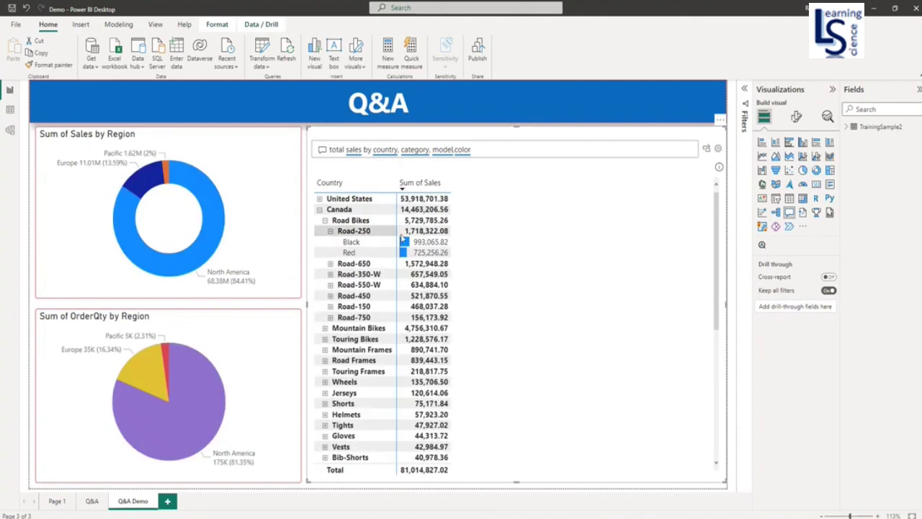
- Browse Q&A setup's Field synonyms, Teach Q&A and Suggest questions pages, then close it
left_click(718, 151)
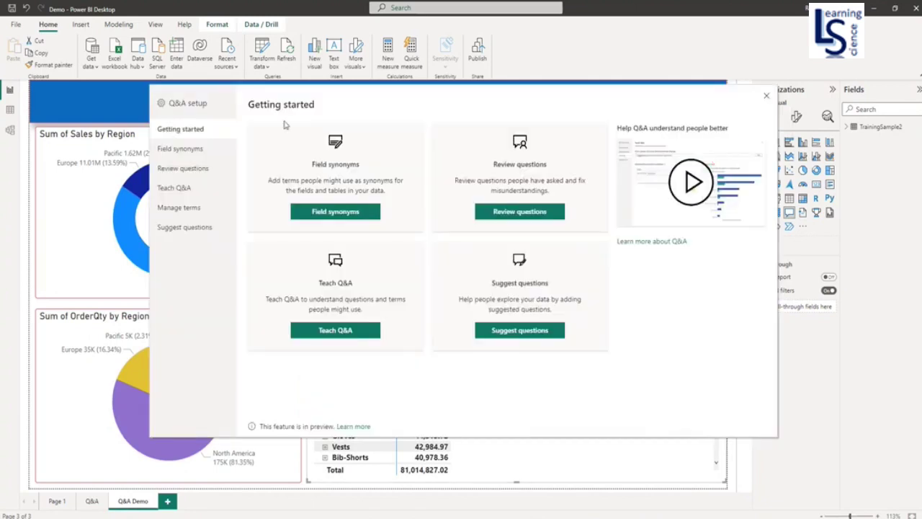
left_click(182, 151)
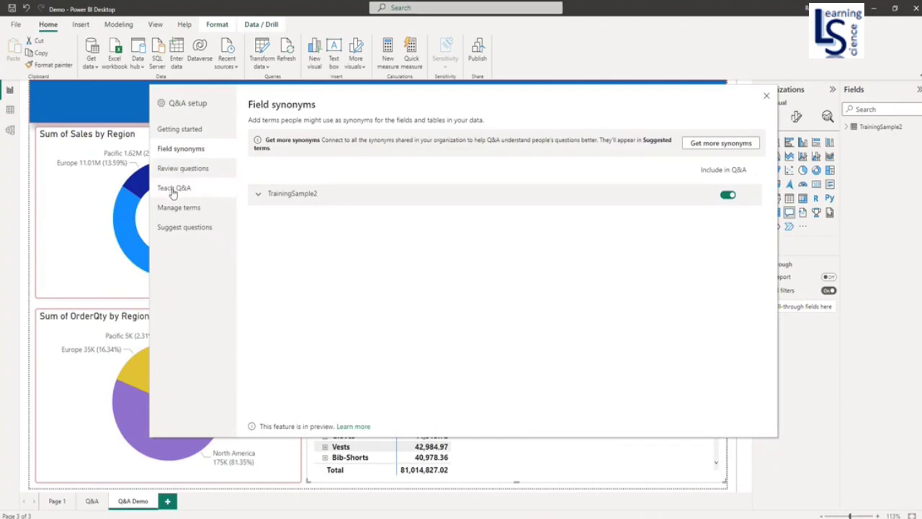
left_click(173, 192)
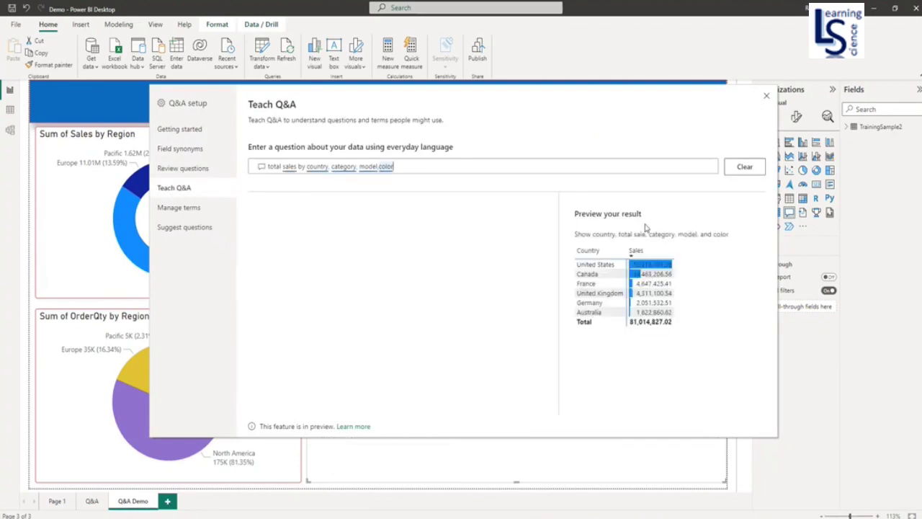
left_click(195, 231)
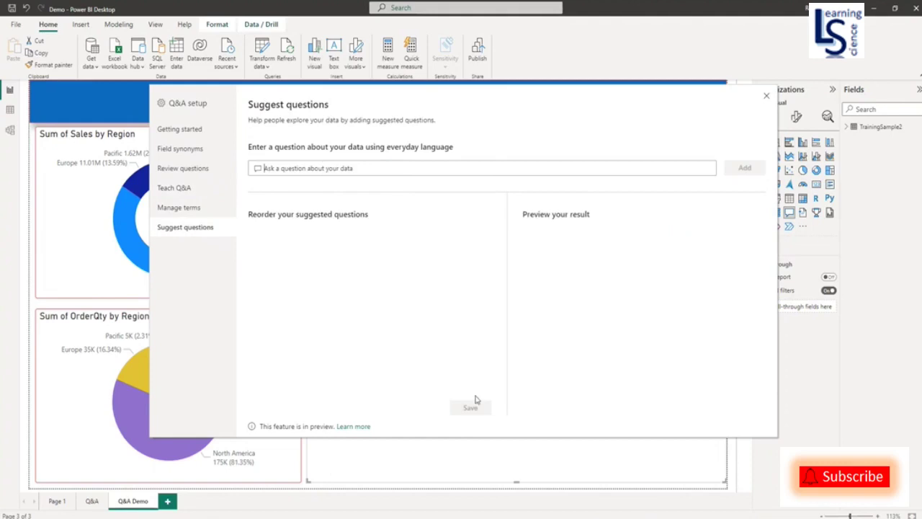
left_click(767, 97)
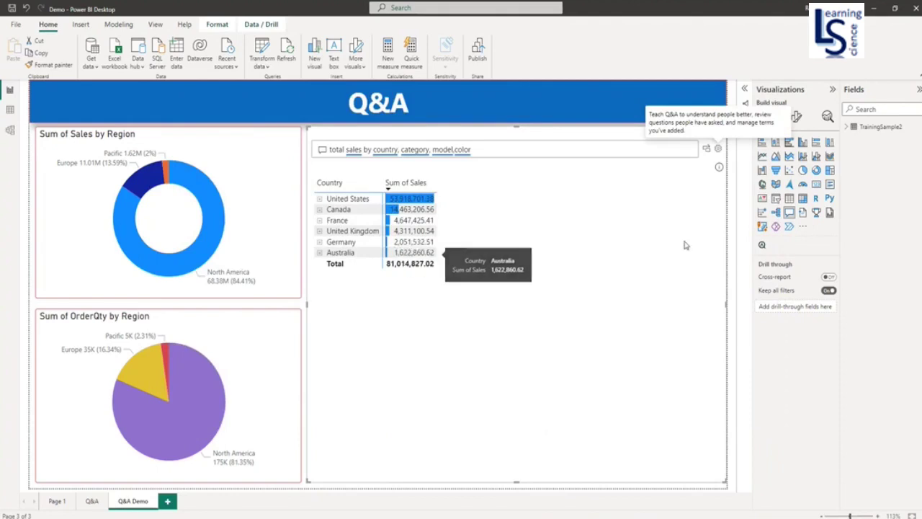
- Convert the Q&A answer to a standard matrix and cross-filter it to Pacific, leaving only Australia
left_click(708, 151)
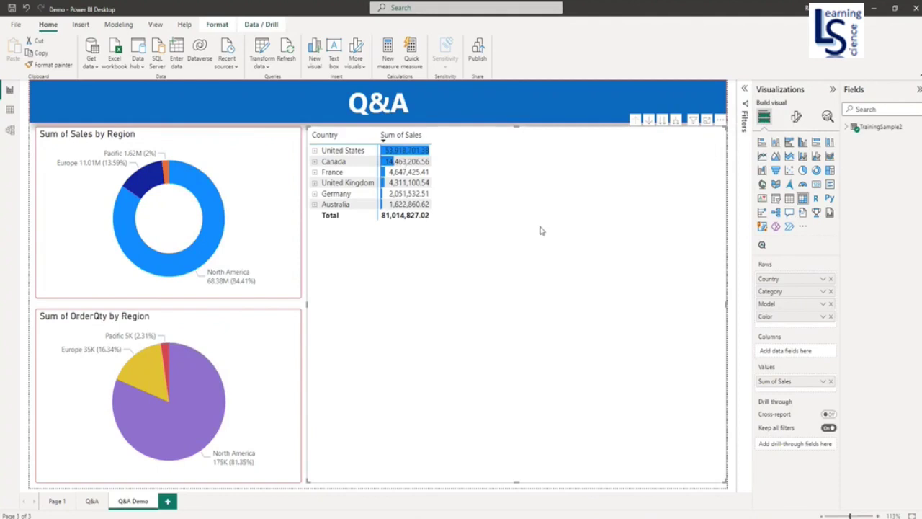
left_click(166, 168)
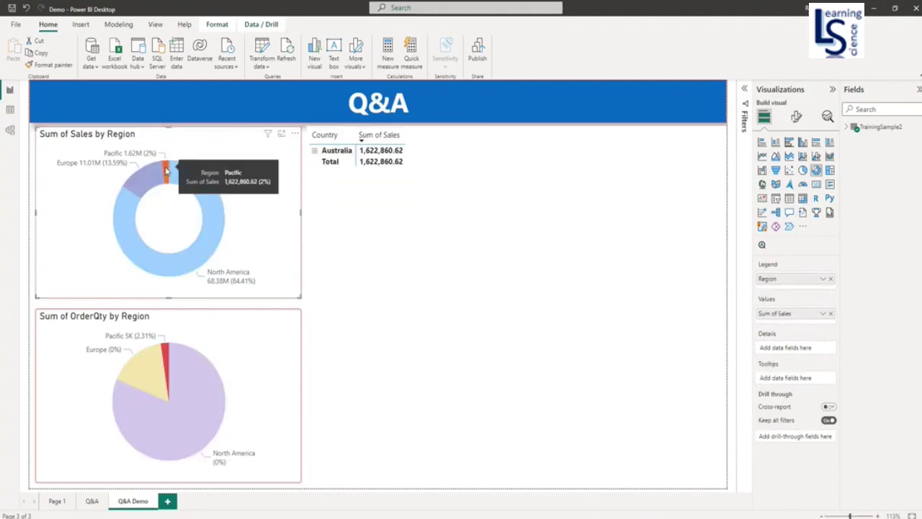